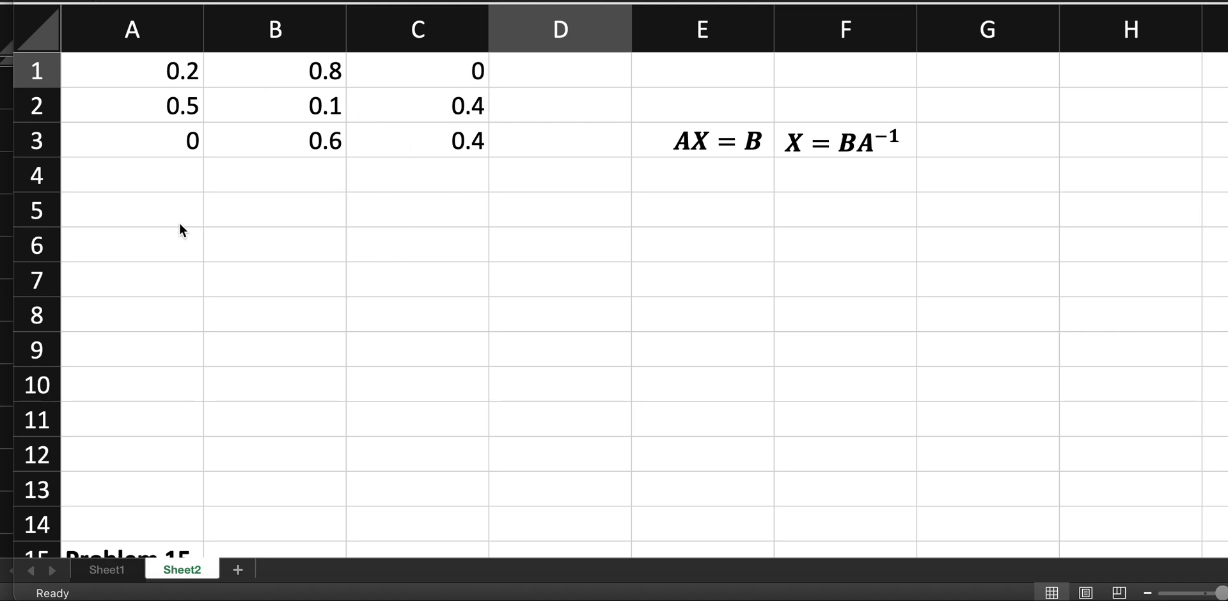
Link cells A5, B5 and C5 to A1, A2 and A3 to form the first row of the transposed matrix.
click(134, 209)
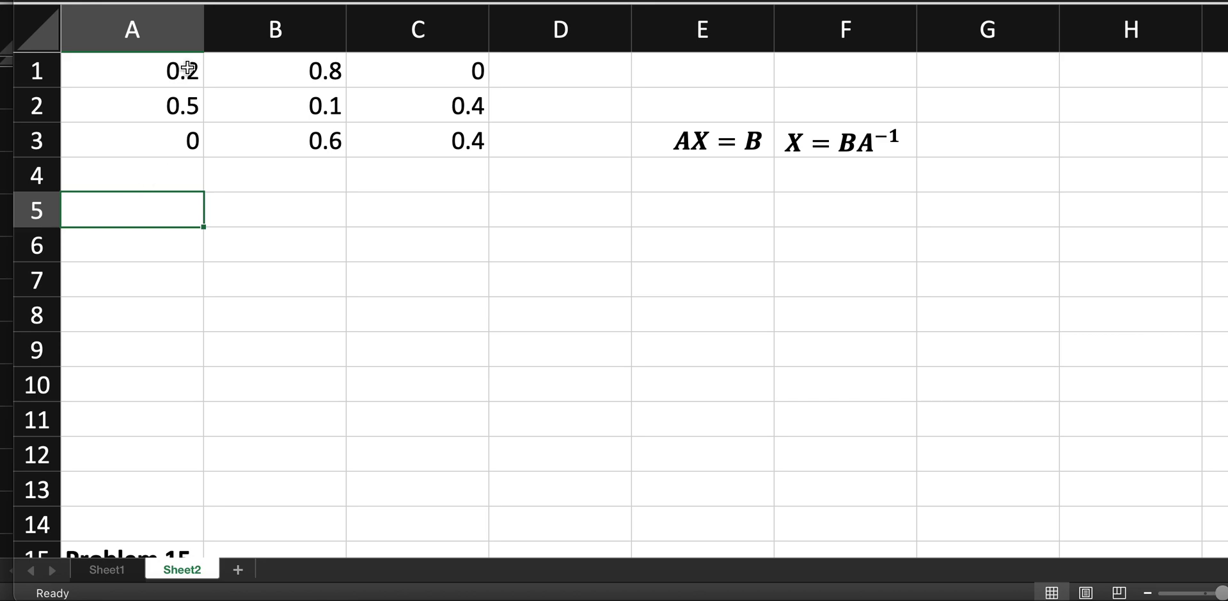
text(=d)
key(BackSpace)
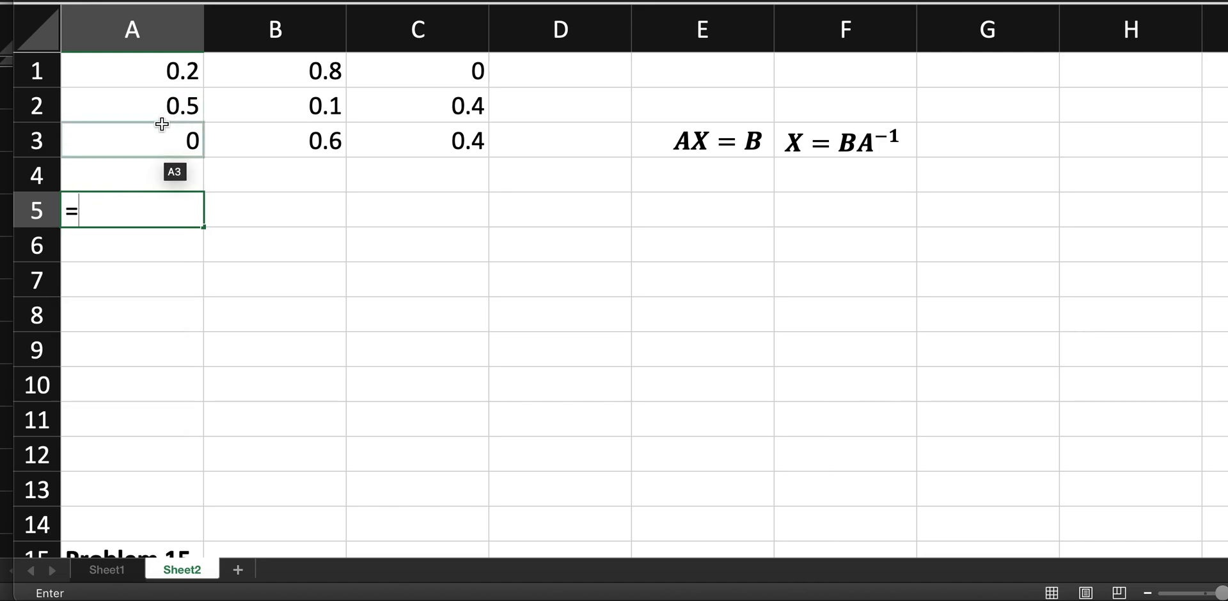
click(170, 71)
key(Return)
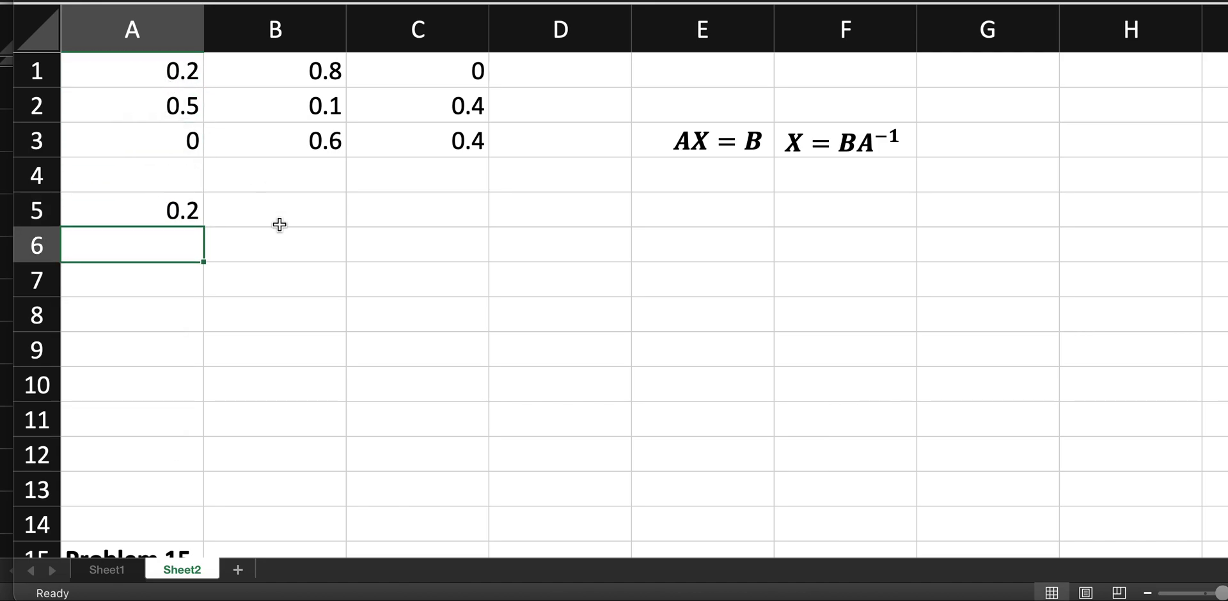
click(279, 217)
text(=)
click(167, 106)
key(Return)
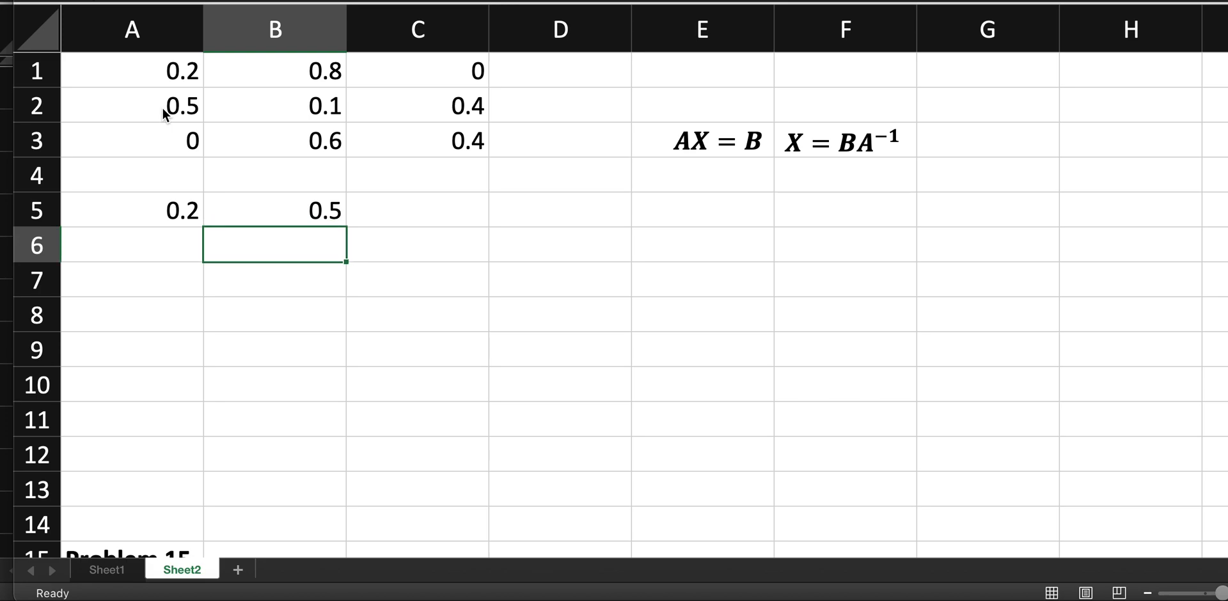
click(397, 205)
text(=)
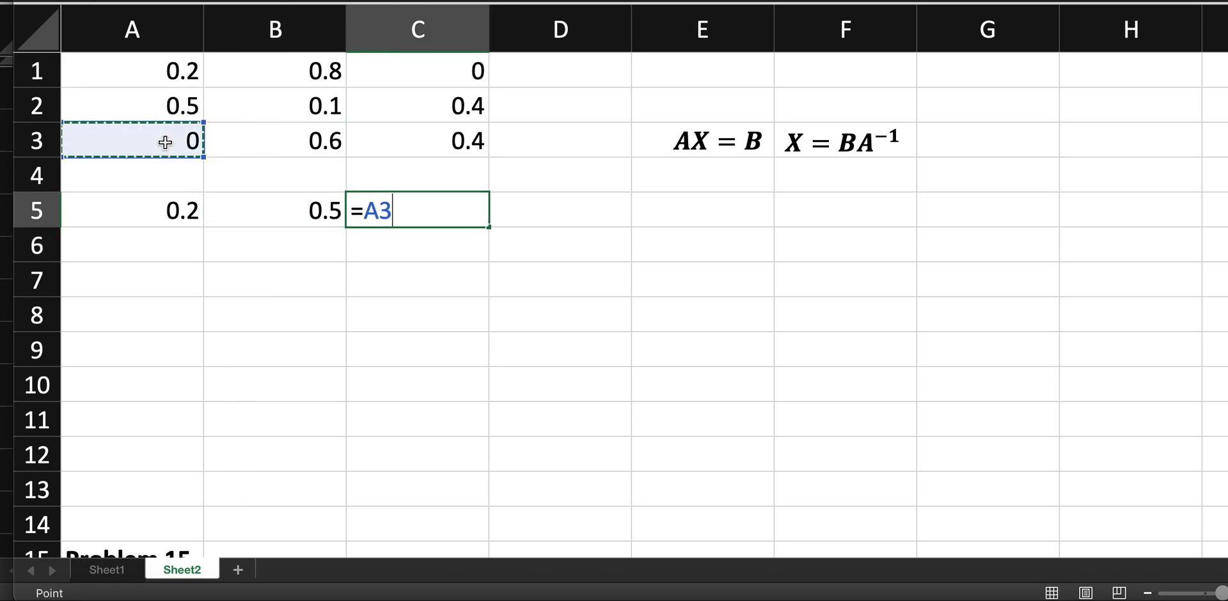
click(165, 142)
key(Return)
Link cells A6, B6 and C6 to B1, B2 and B3 to form the transposed matrix's second row.
click(143, 258)
text(=)
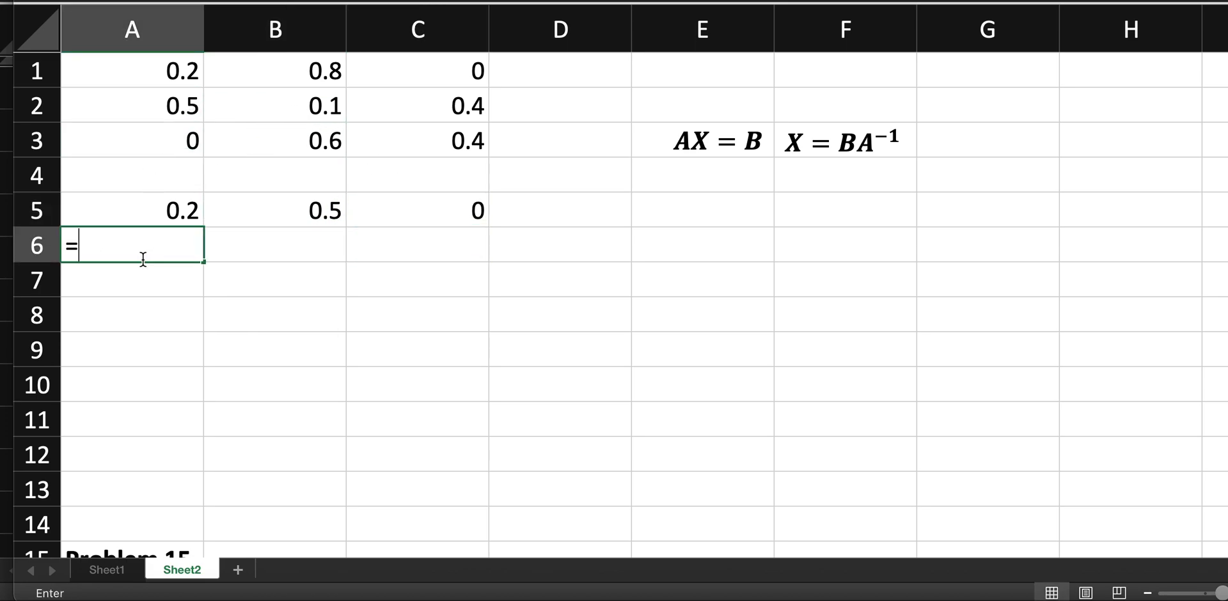
click(320, 71)
key(Return)
click(293, 250)
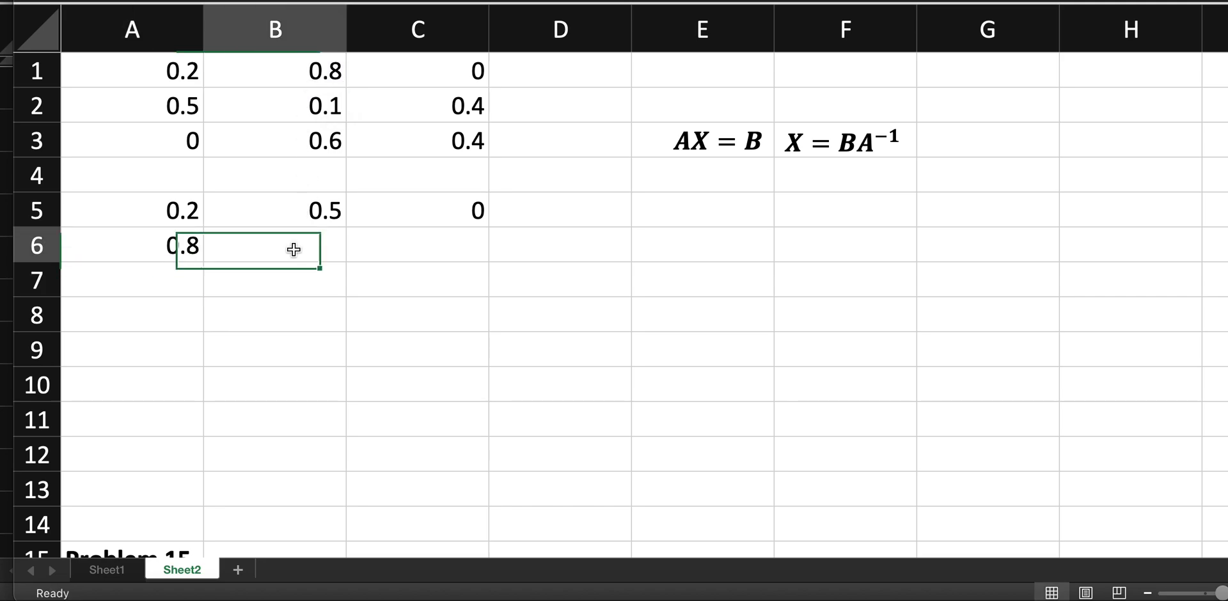
text(=)
click(328, 102)
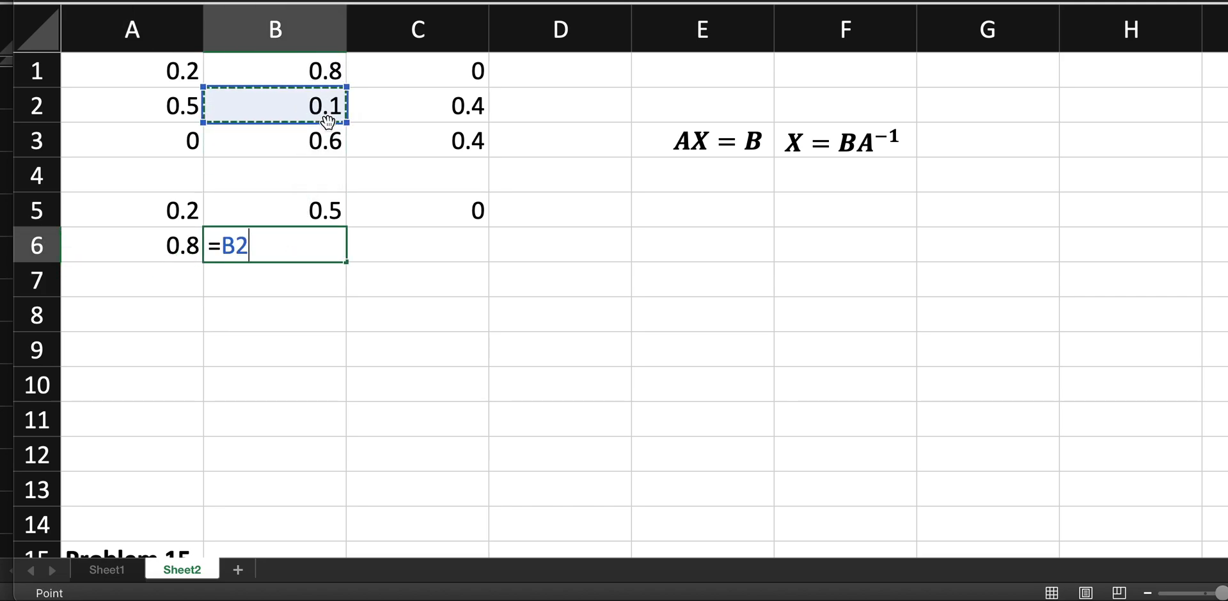
key(Return)
click(414, 241)
text(=)
click(303, 135)
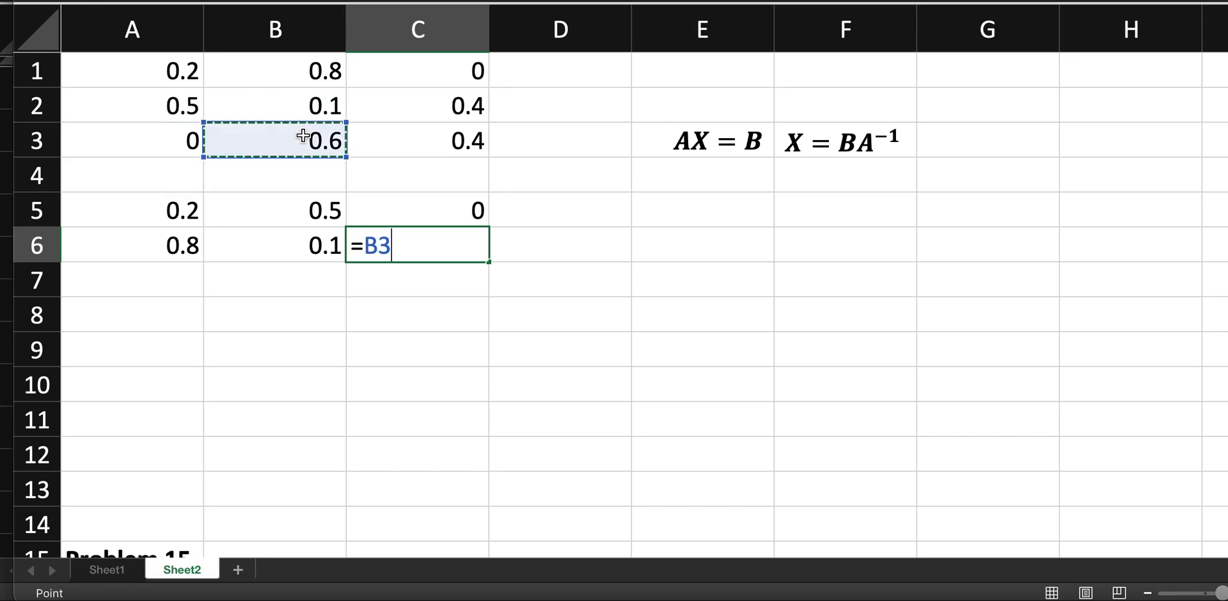
key(Return)
Link cells A7, B7 and C7 to C1, C2 and C3 to complete the transposed matrix's third row.
click(166, 283)
text(=)
click(409, 78)
key(Return)
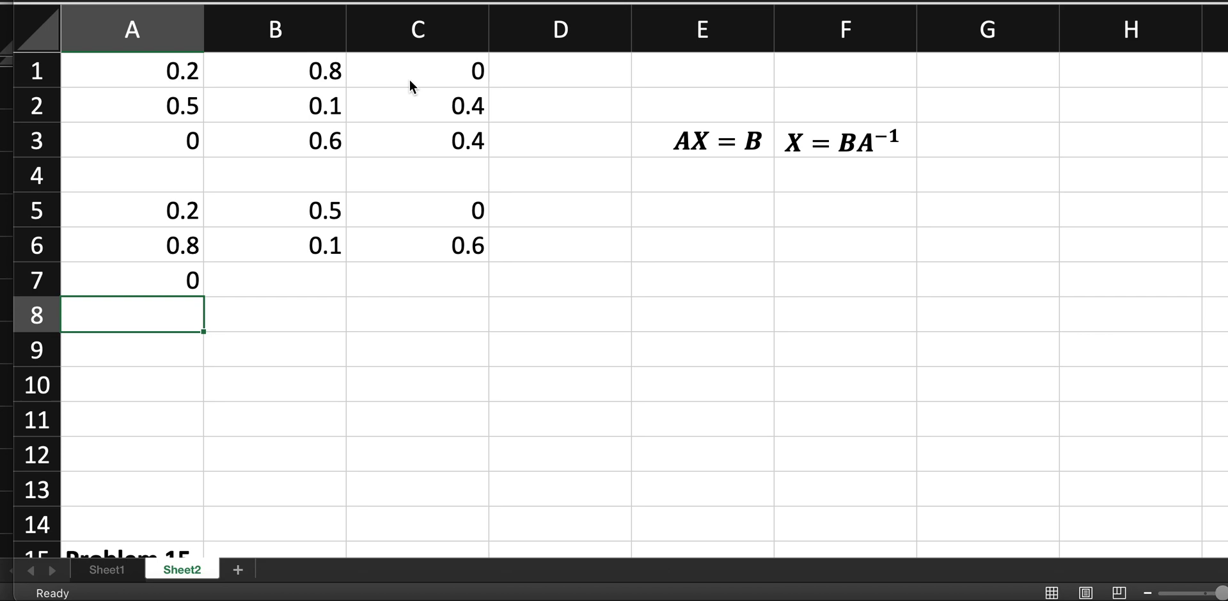
click(298, 287)
text(=)
click(436, 108)
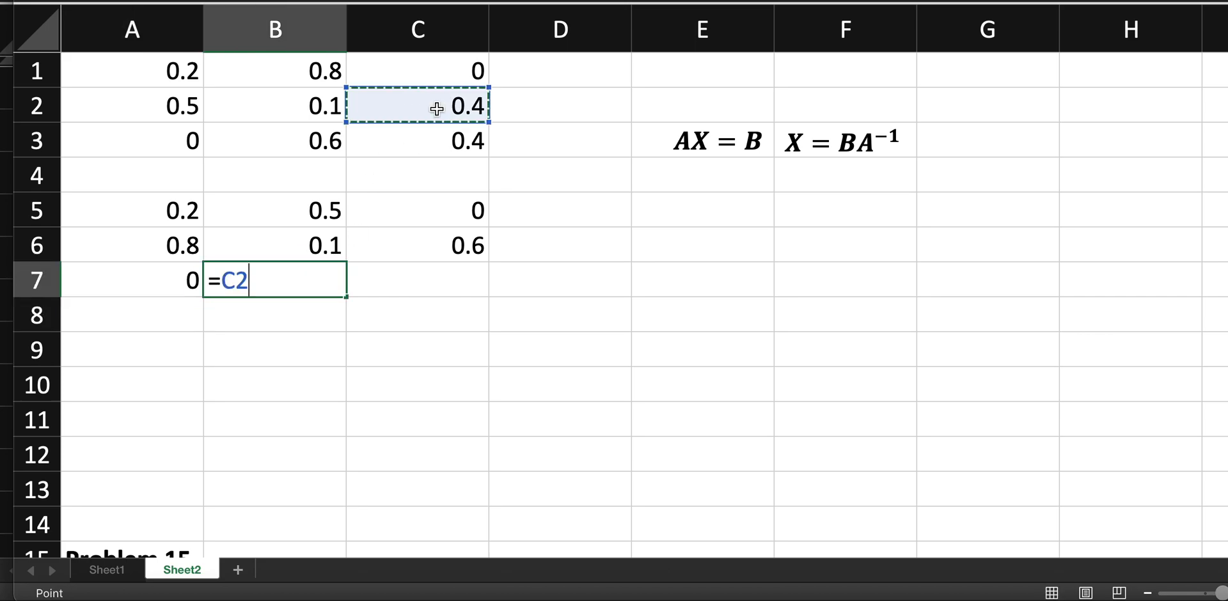
key(Tab)
text(=)
click(443, 144)
key(Return)
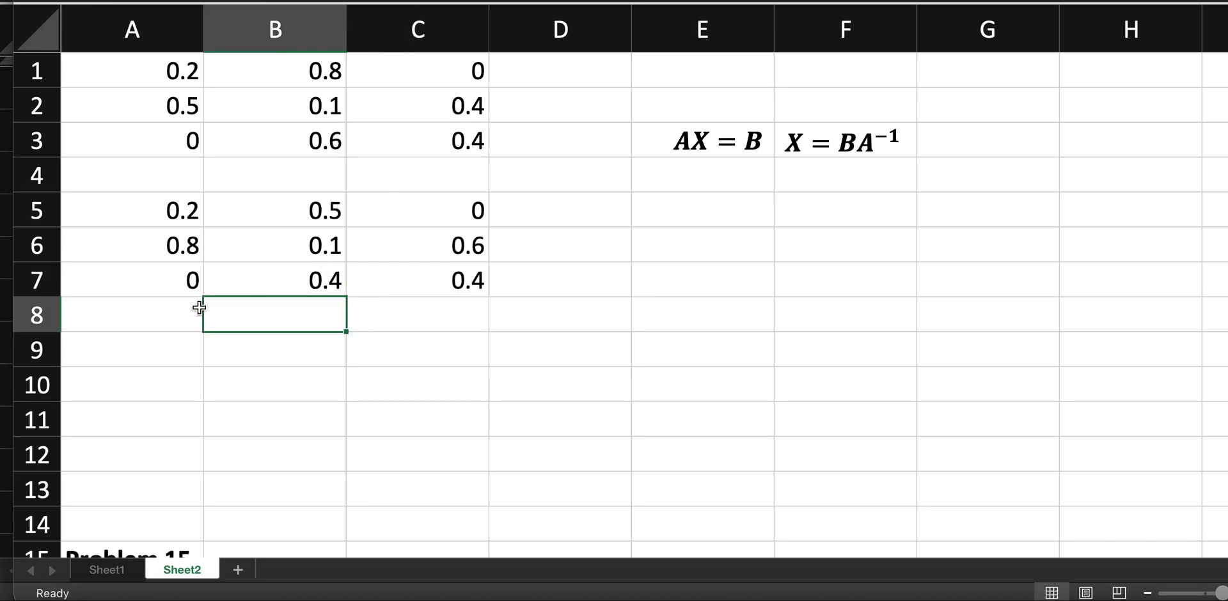
Enter 1 in each of the cells D5, D6 and D7 beside the transposed matrix.
click(599, 213)
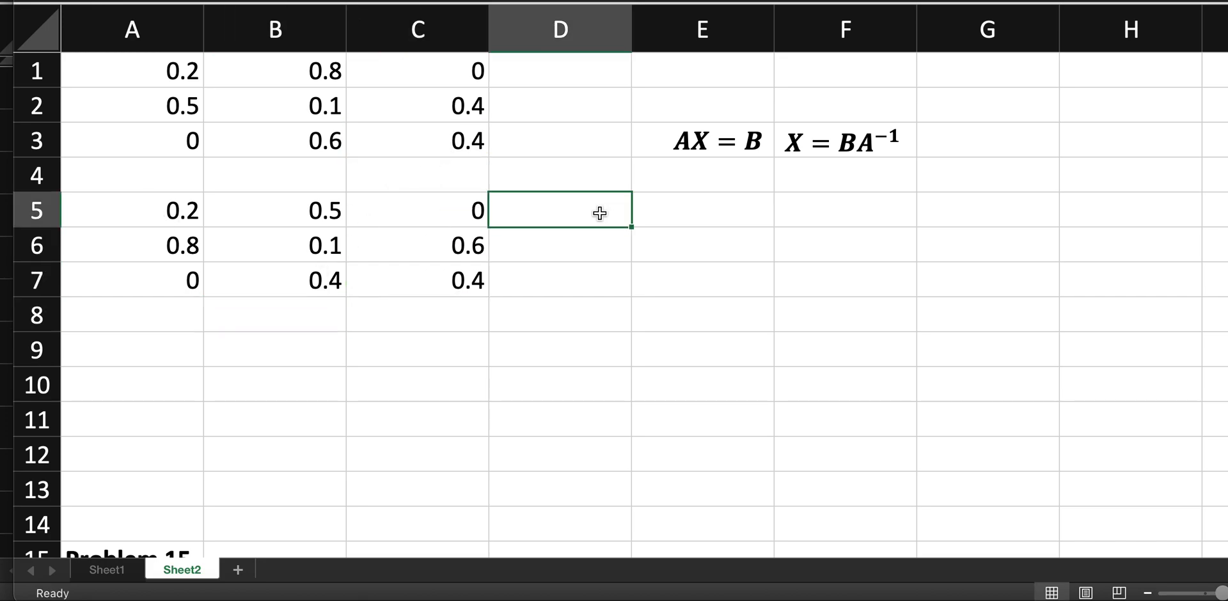
text(1)
key(Return)
text(1)
key(Return)
text(1)
key(Return)
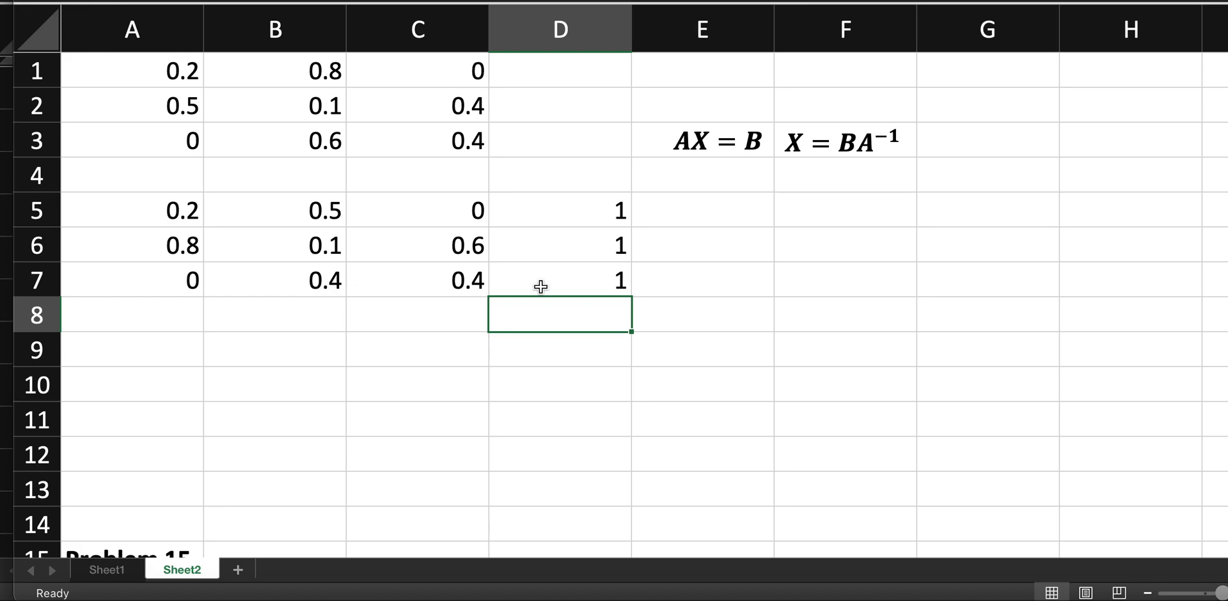
Enter the formula =A5-D5 in cell A9 to subtract 1 from the first diagonal element.
click(155, 351)
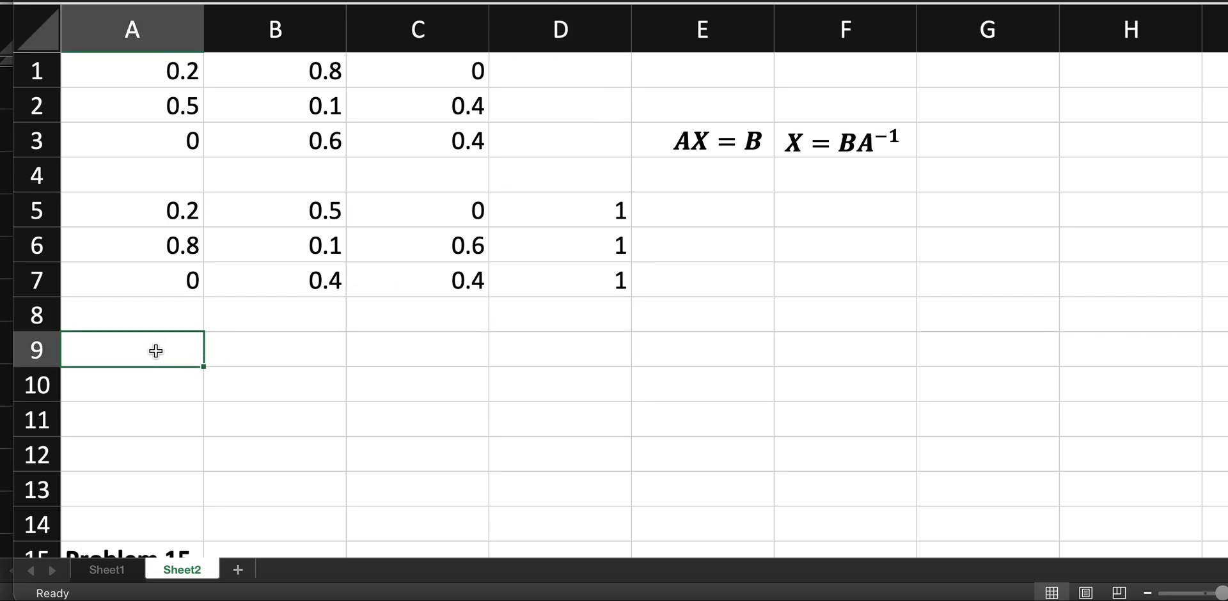
text(=)
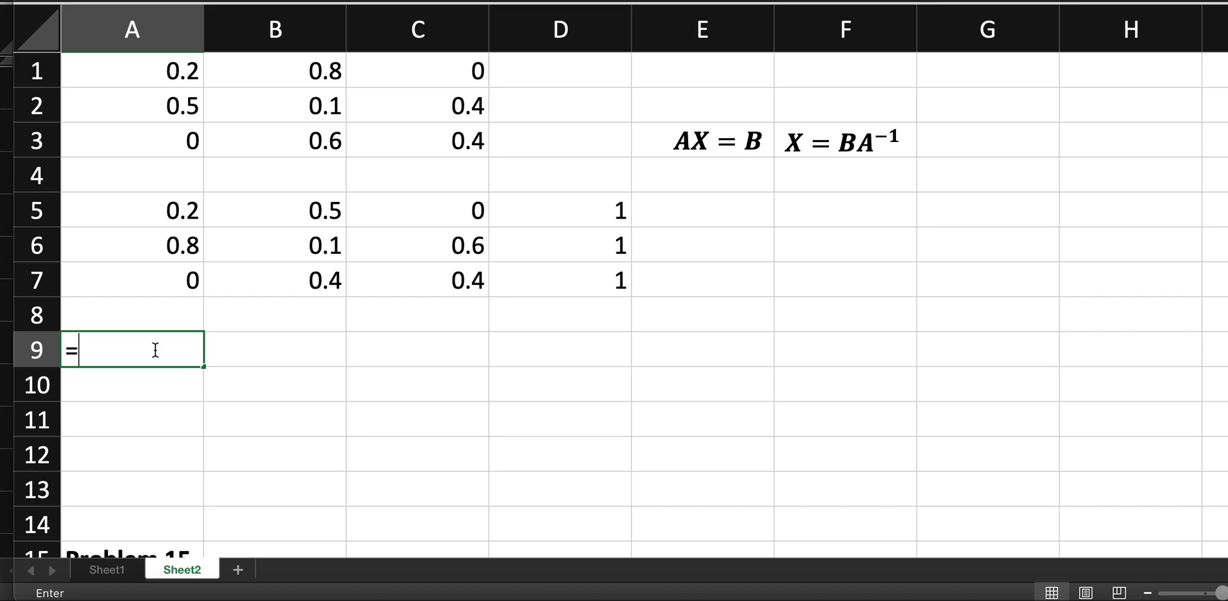
click(161, 213)
text(-)
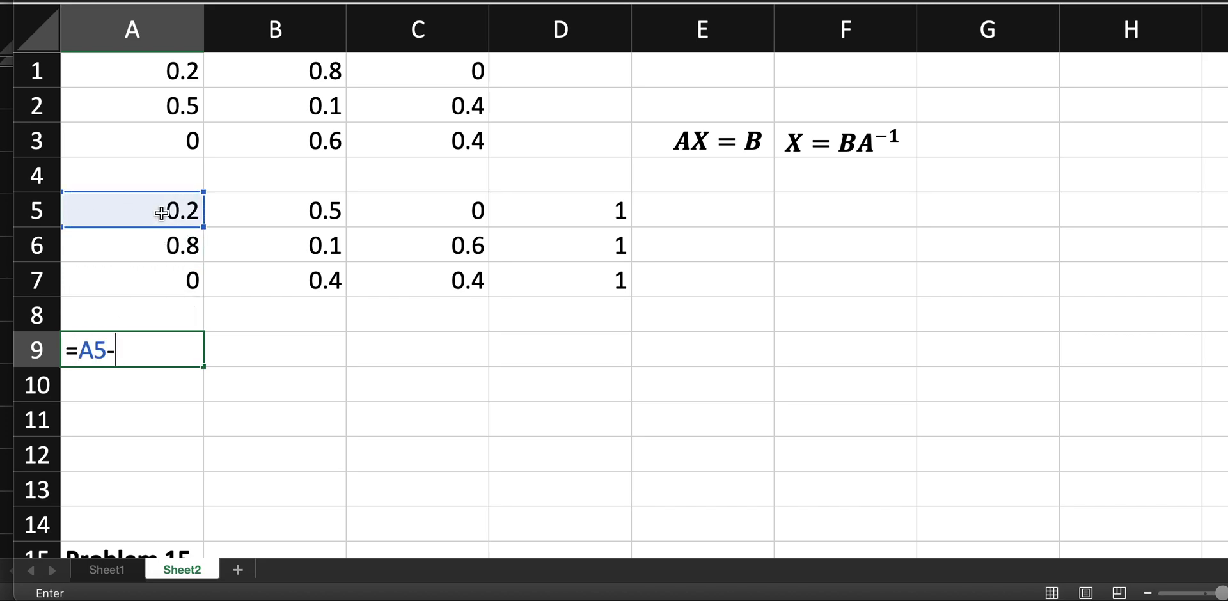
click(568, 220)
key(Return)
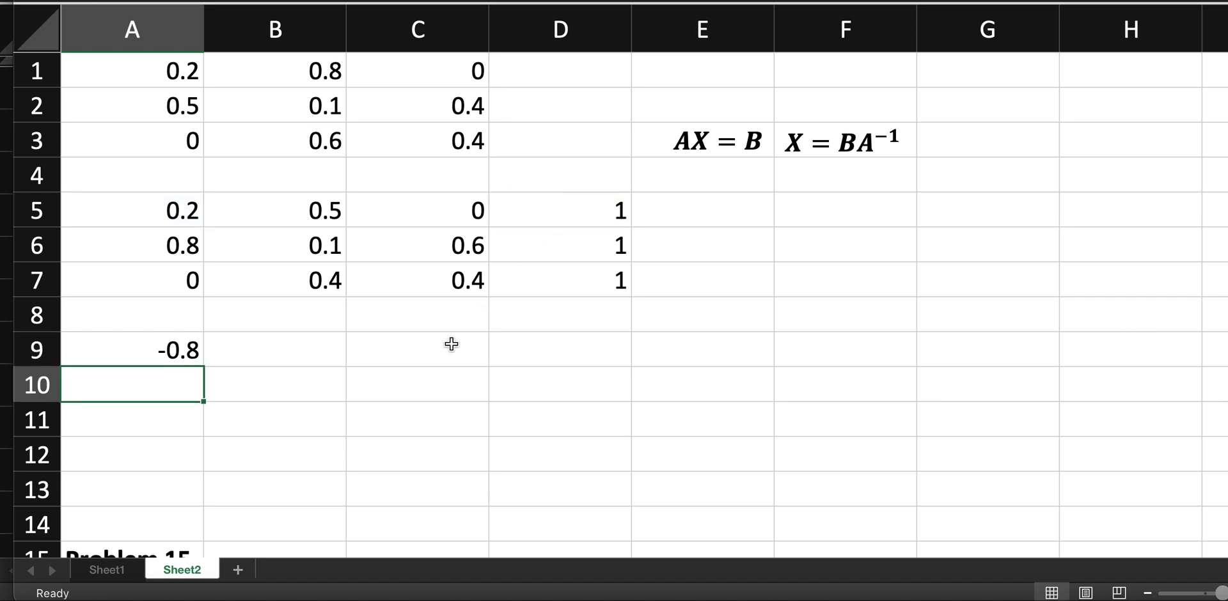
Enter =B5 in cell B9, fill it across to C9, and enter 0 in D9.
click(320, 347)
text(=)
click(324, 211)
key(Return)
click(339, 346)
drag(345, 366, 430, 366)
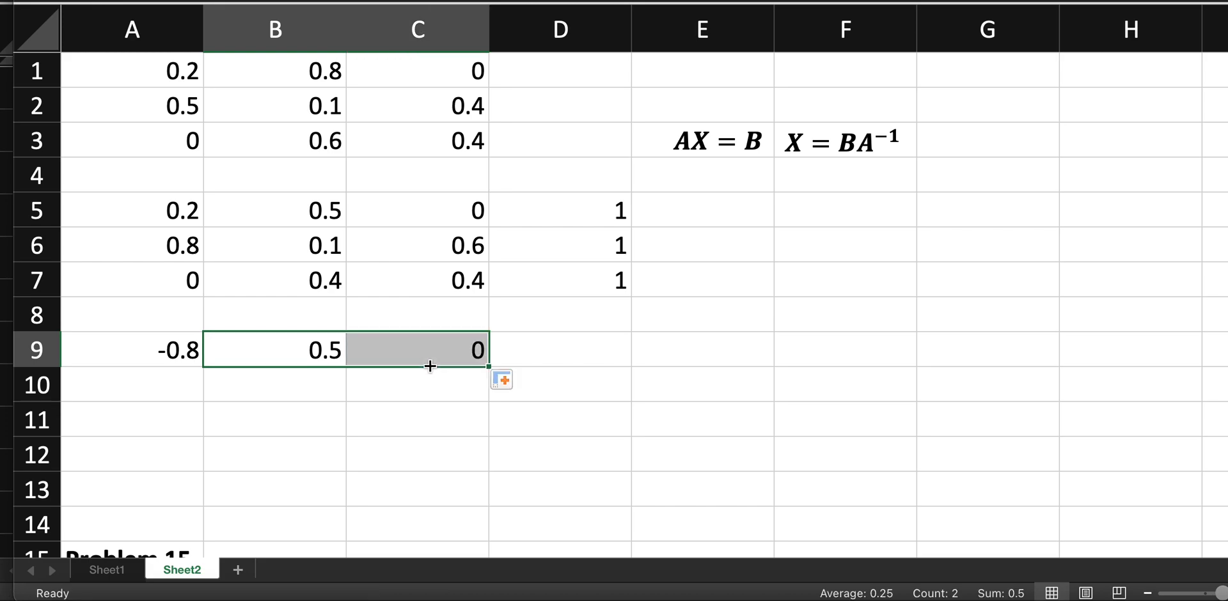
click(605, 348)
text(0)
click(465, 413)
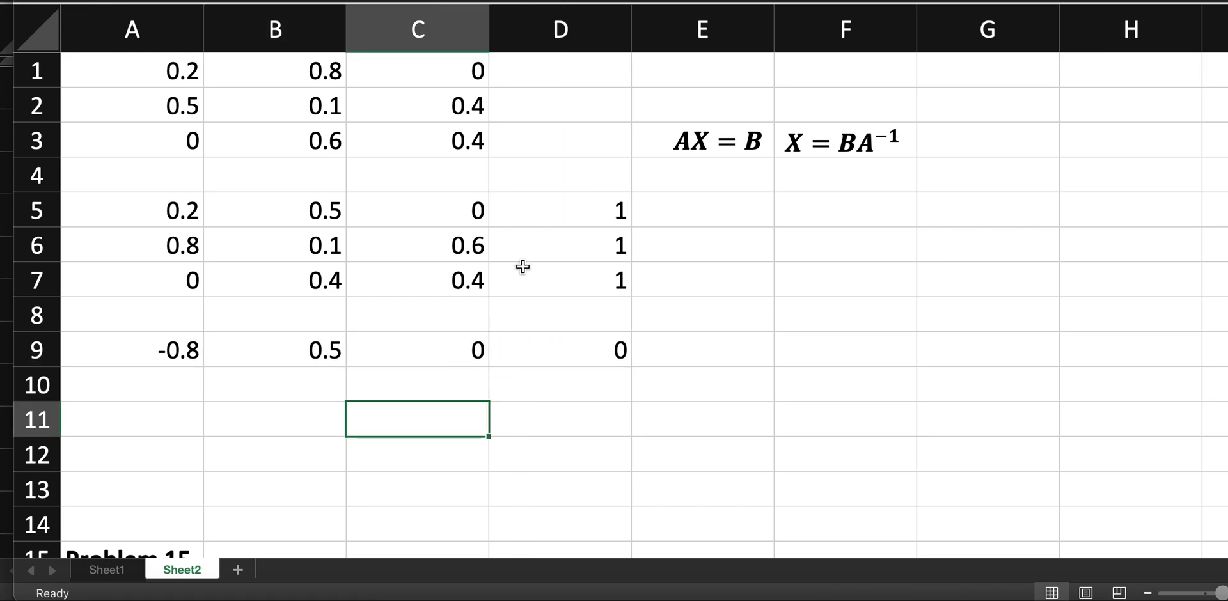
Enter =A6 in cell A10 and =B6-D6 in B10 for the second equation's first two coefficients.
click(156, 384)
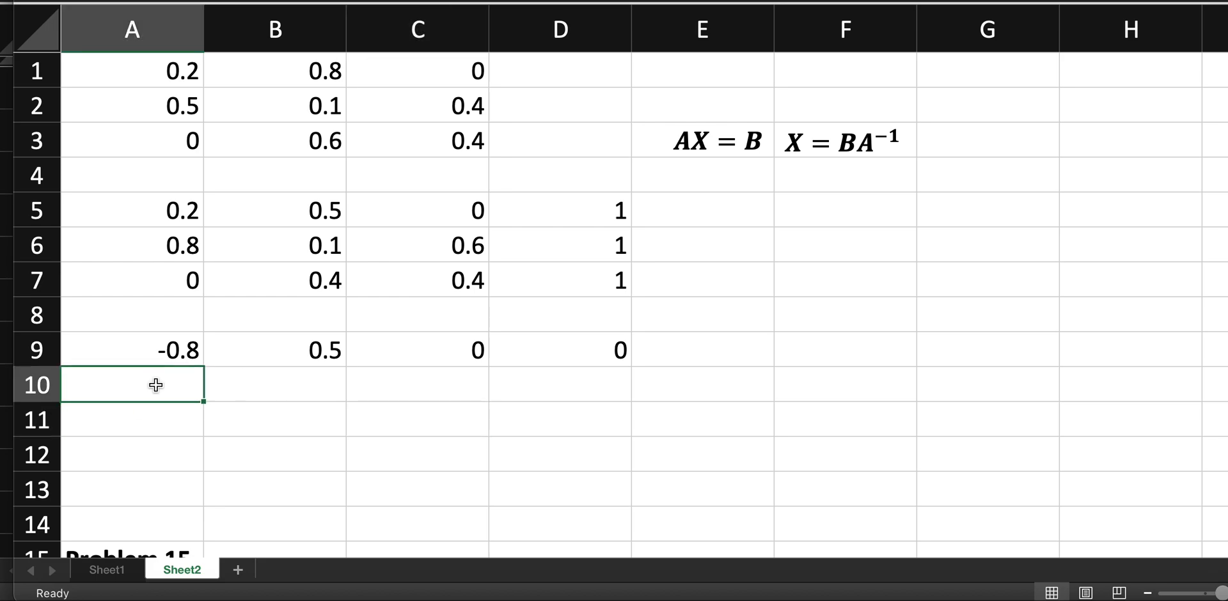
text(=)
click(170, 246)
key(Return)
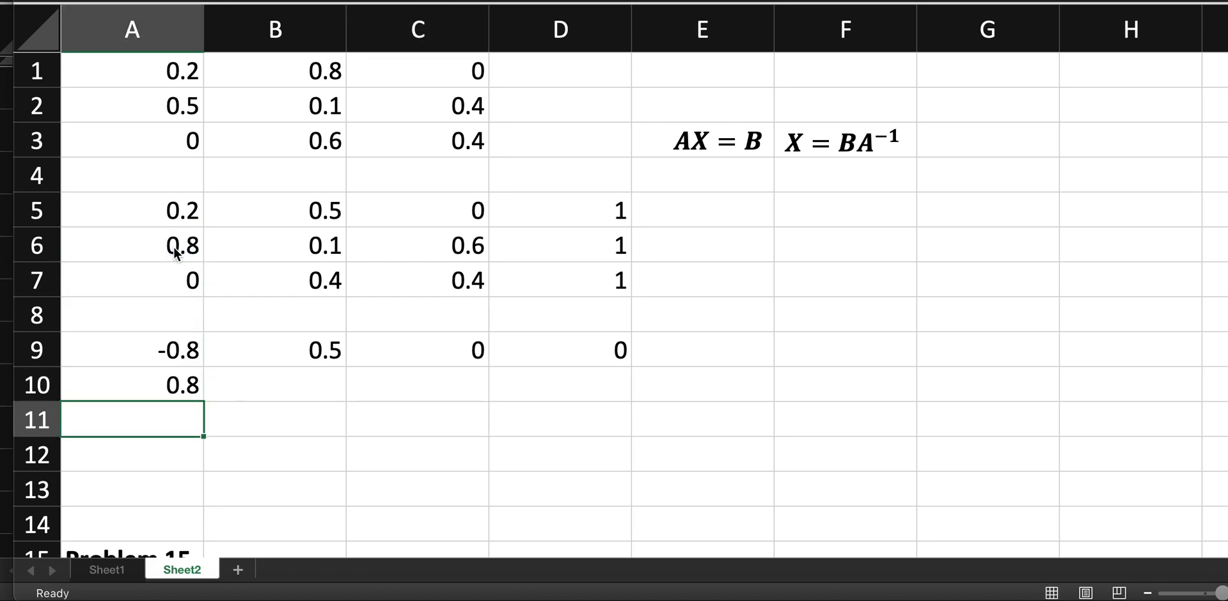
click(267, 385)
text(=)
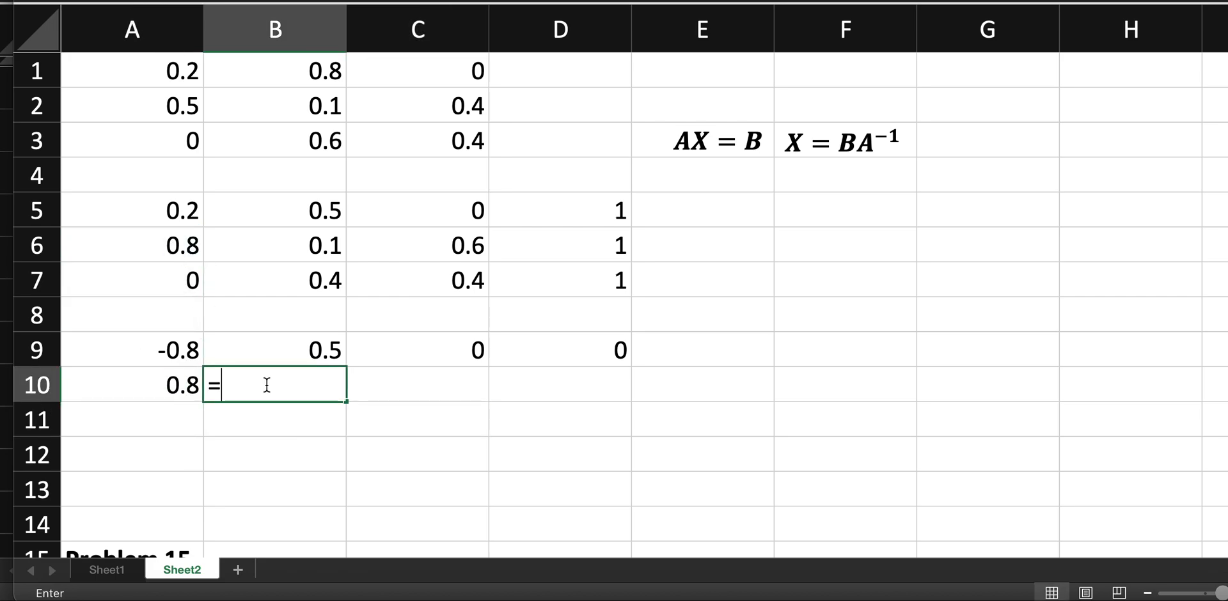
click(311, 245)
text(-)
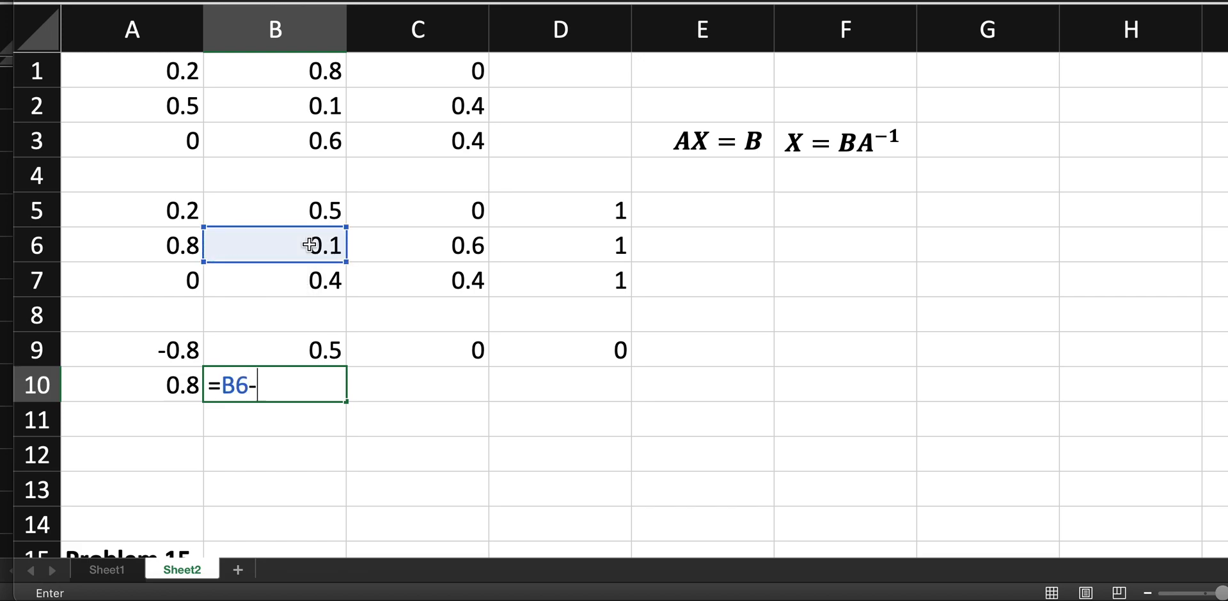
click(613, 244)
key(Return)
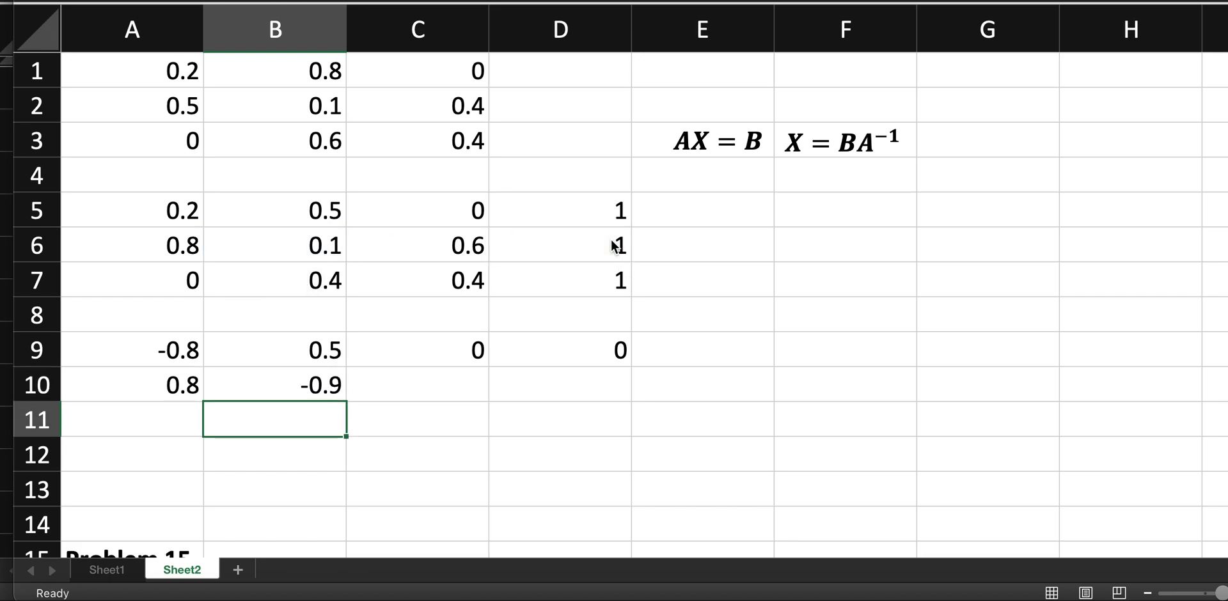
Complete the second equation row with =C6 in cell C10 and 0 in D10.
click(473, 389)
text(=)
click(421, 235)
key(Return)
click(550, 379)
text(0)
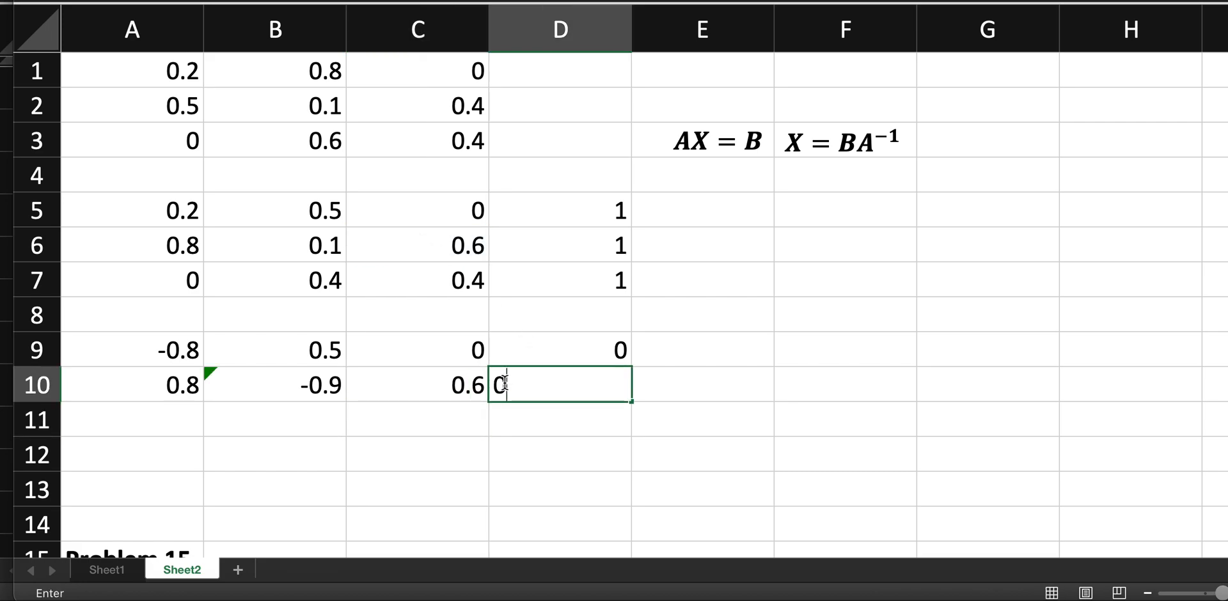
key(Return)
Enter =A7 in cell A11 and =B7 in B11 for the third equation's first two coefficients.
click(176, 413)
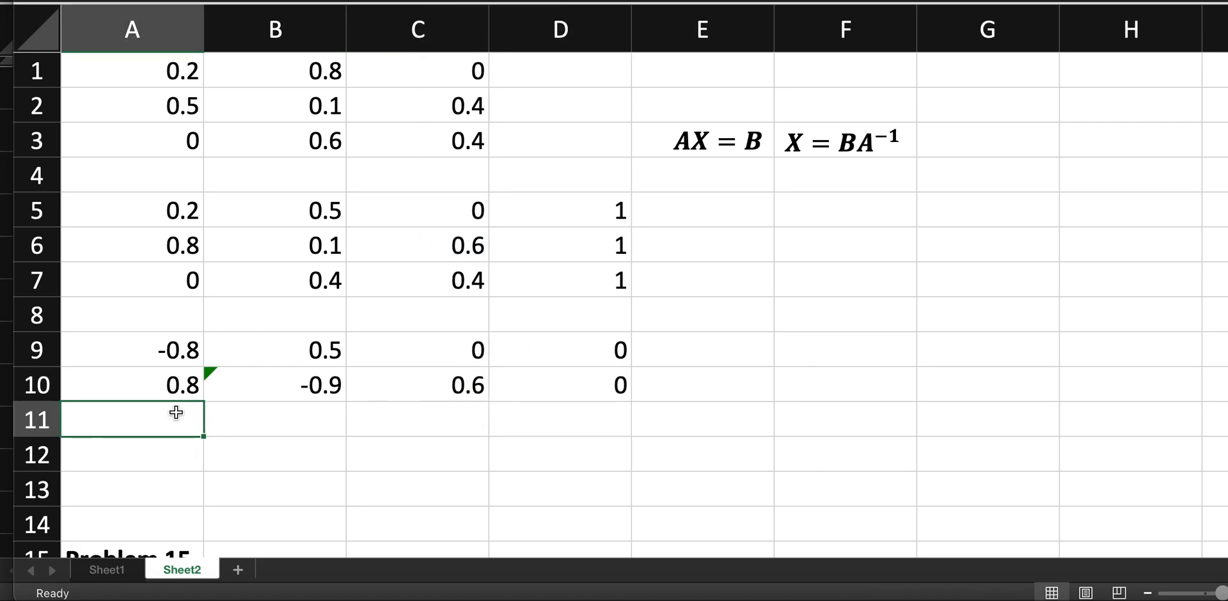
text(=)
click(132, 274)
key(Return)
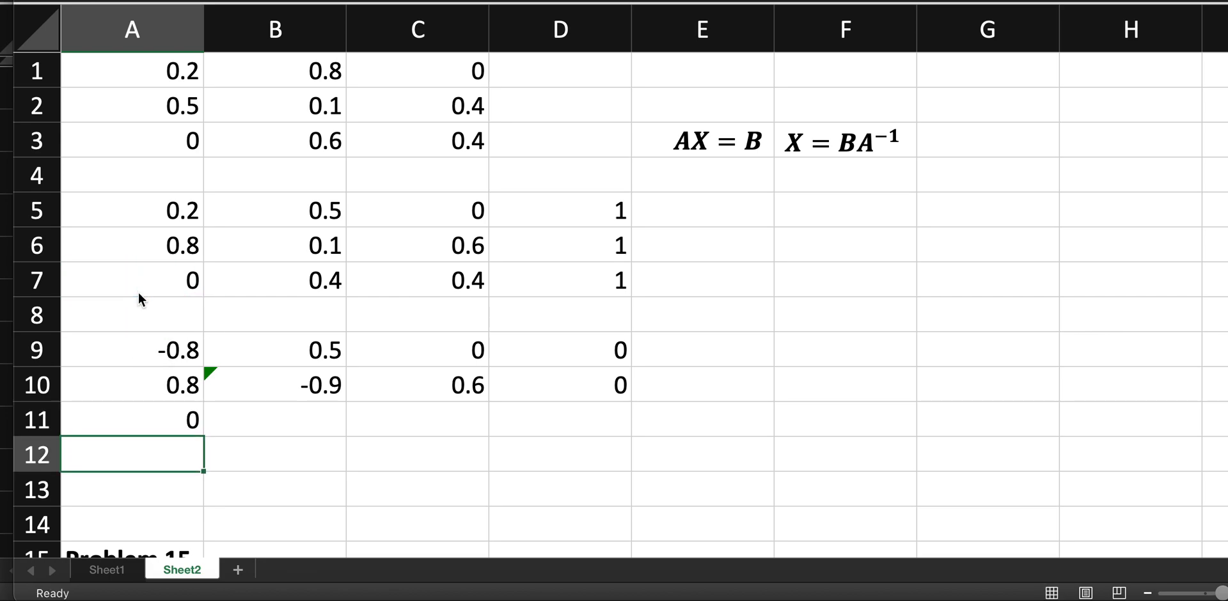
click(286, 433)
text(=)
click(297, 286)
key(Return)
Complete the third equation row with =C7-D7 in cell C11 and 0 in D11.
click(403, 413)
text(=)
click(453, 288)
text(-)
click(626, 287)
key(Return)
click(589, 423)
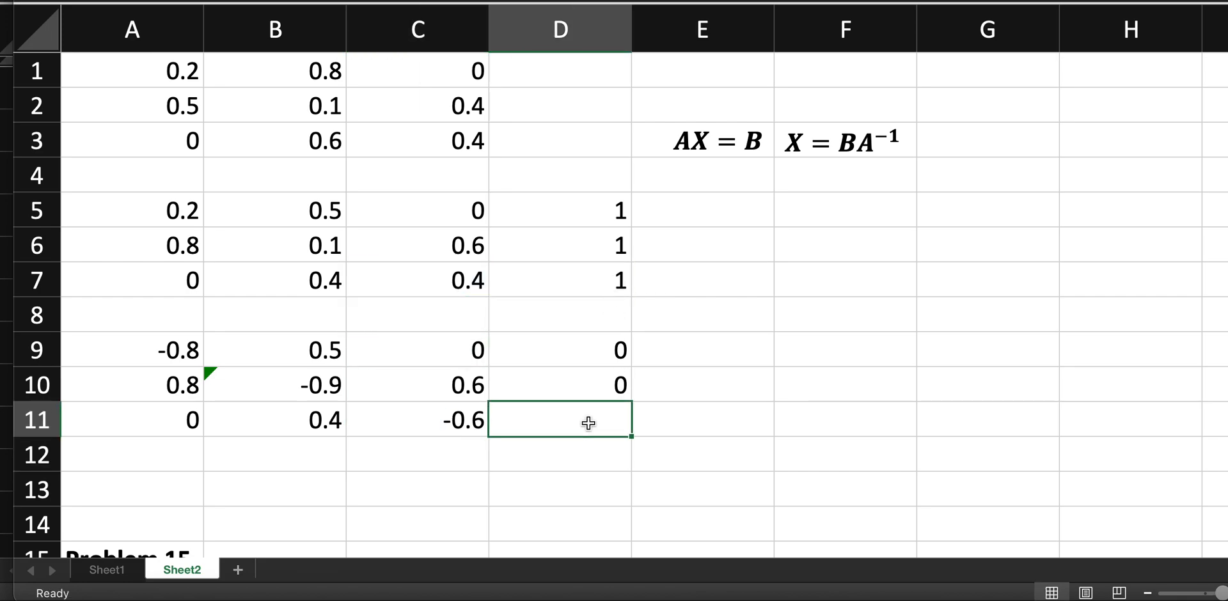
text(0)
key(Return)
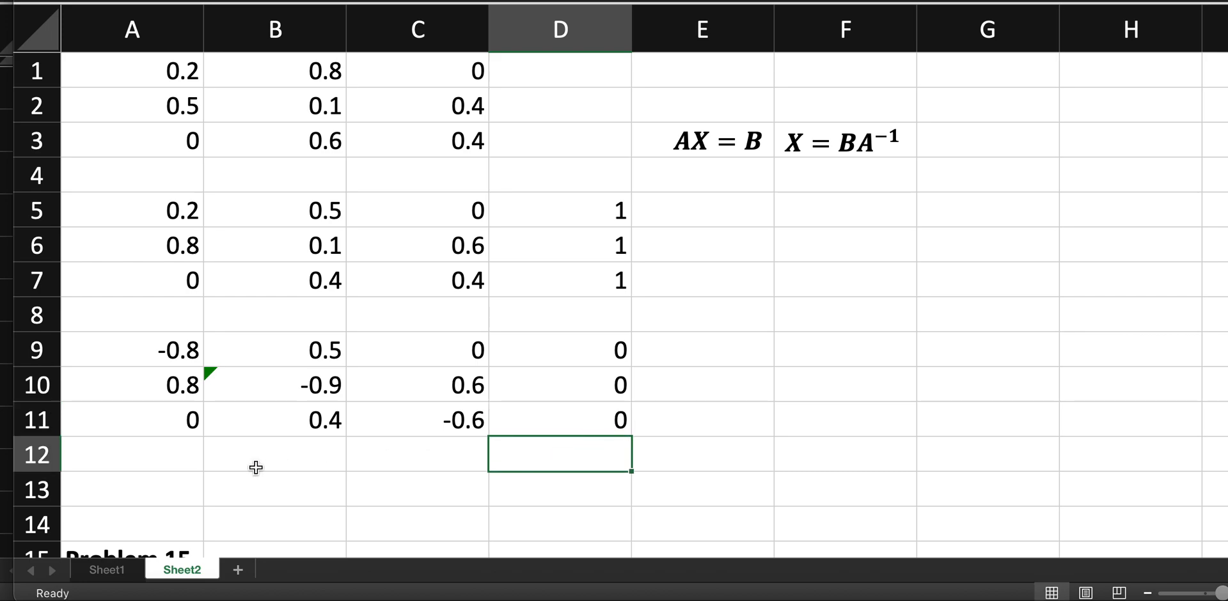
Enter 1 in each of the cells A12 to D12 as the equation making the probabilities sum to one.
click(176, 459)
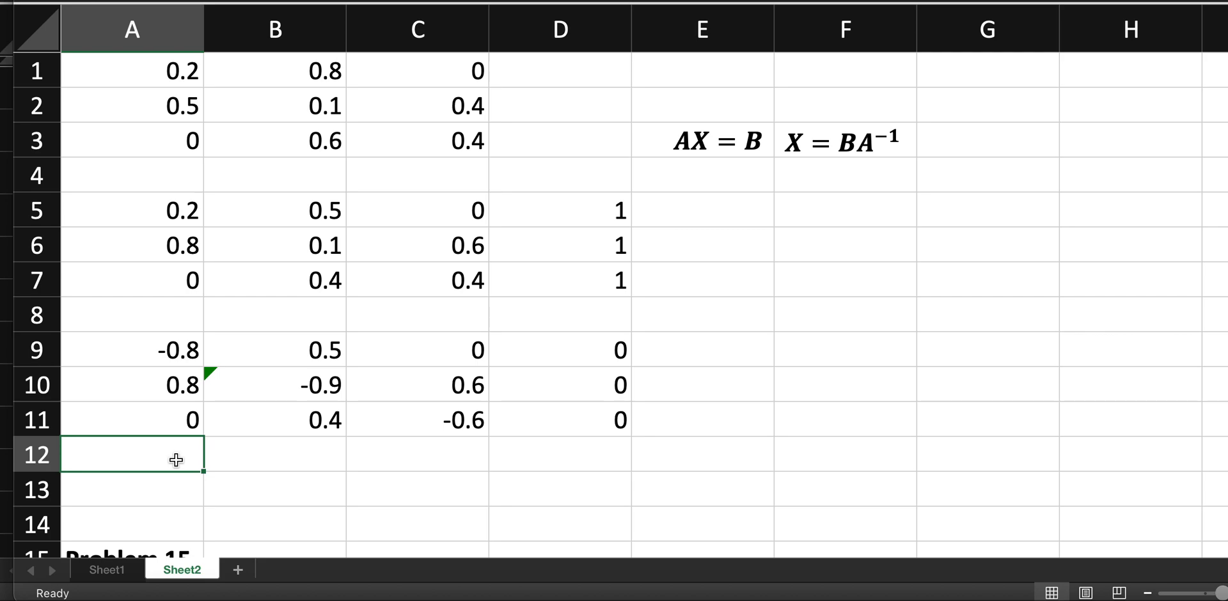
text(1)
key(Tab)
text(1)
key(Tab)
text(1)
key(Tab)
text(1)
click(321, 521)
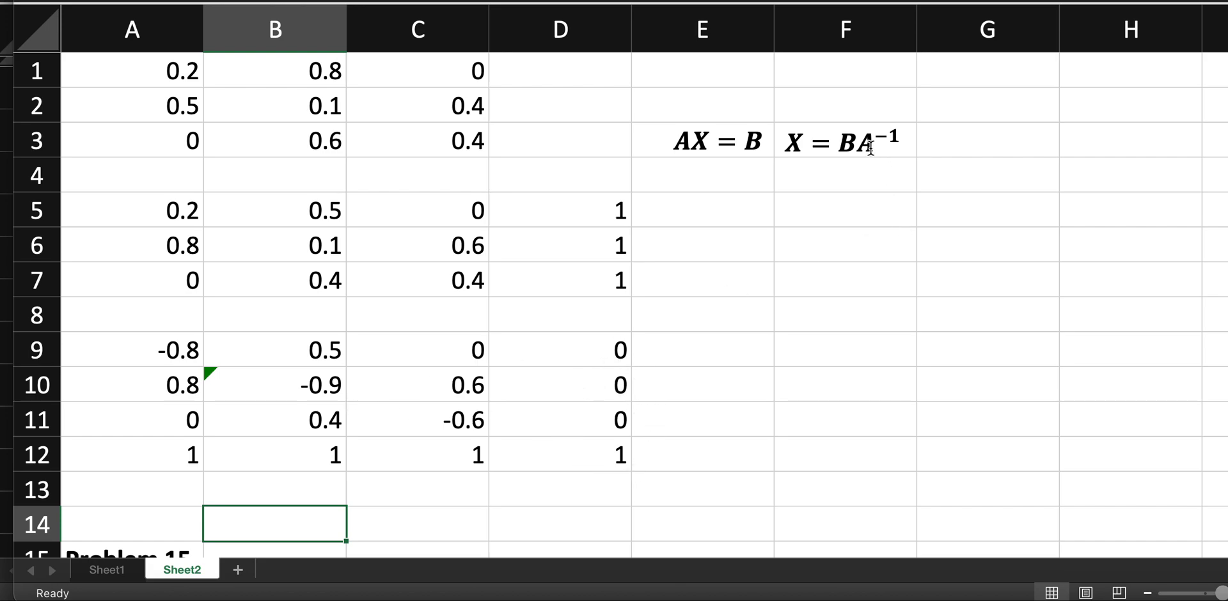
Solve the equation system by entering =MMULT(MINVERSE(A10:C12), D10:D12) in cell F9.
click(797, 353)
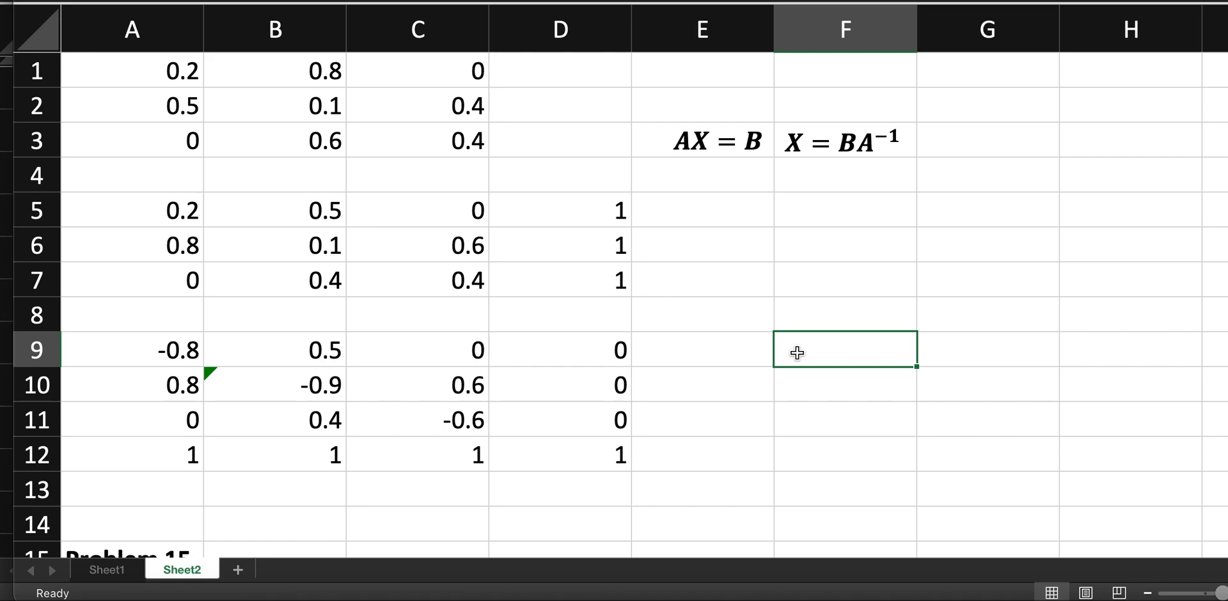
text(=)
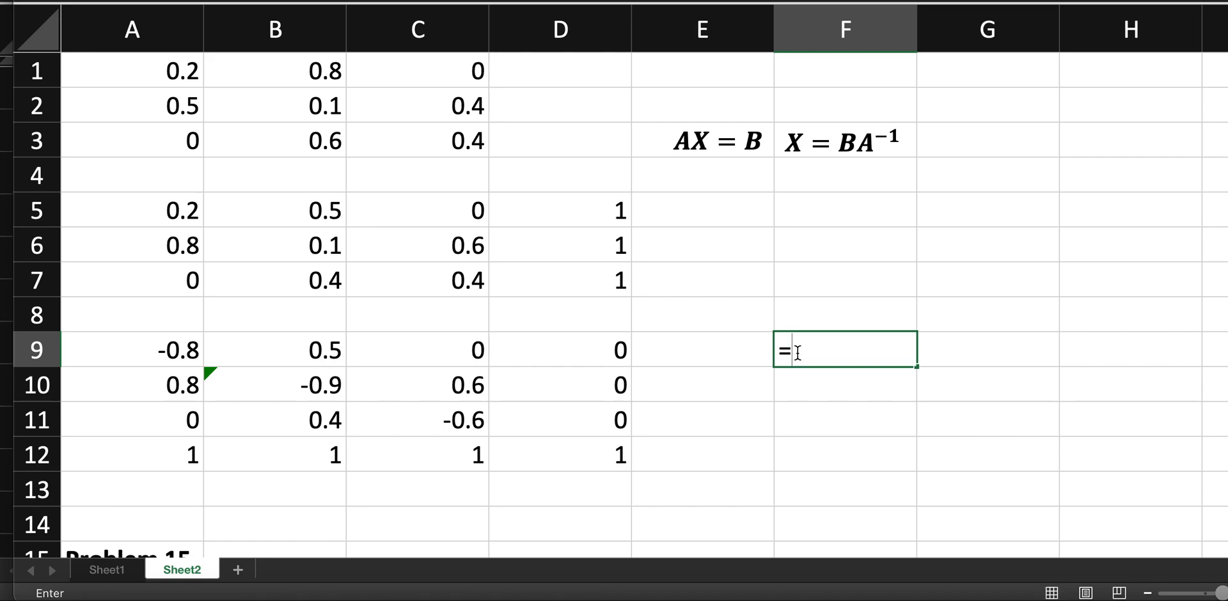
text(mm)
key(Tab)
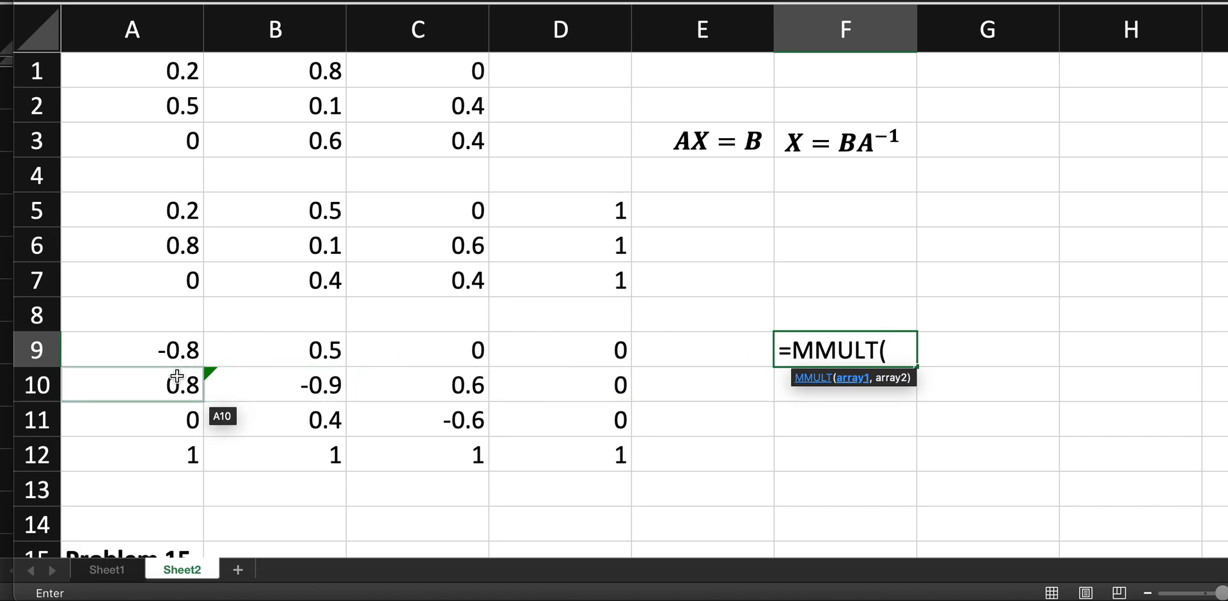
text(m)
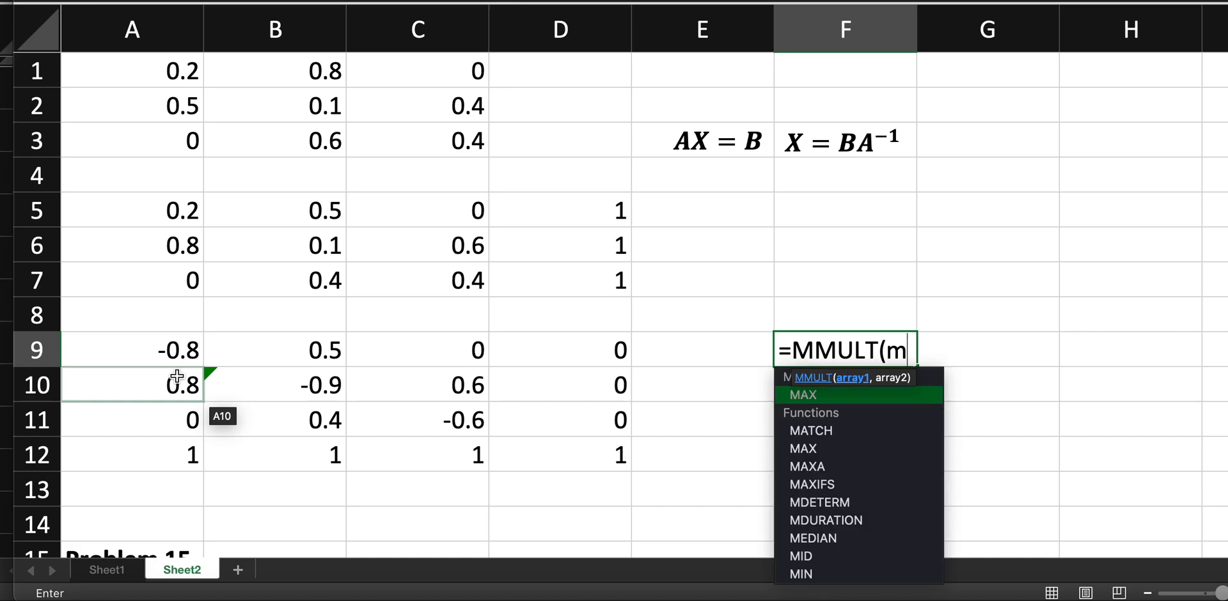
text(inv)
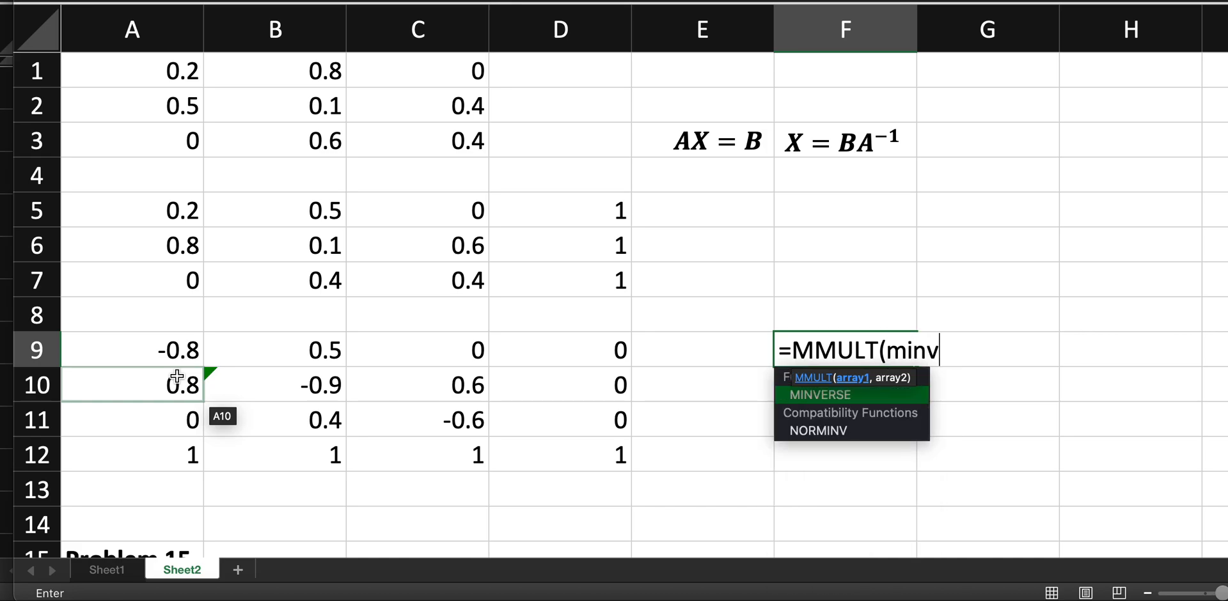
key(Tab)
drag(144, 384, 373, 456)
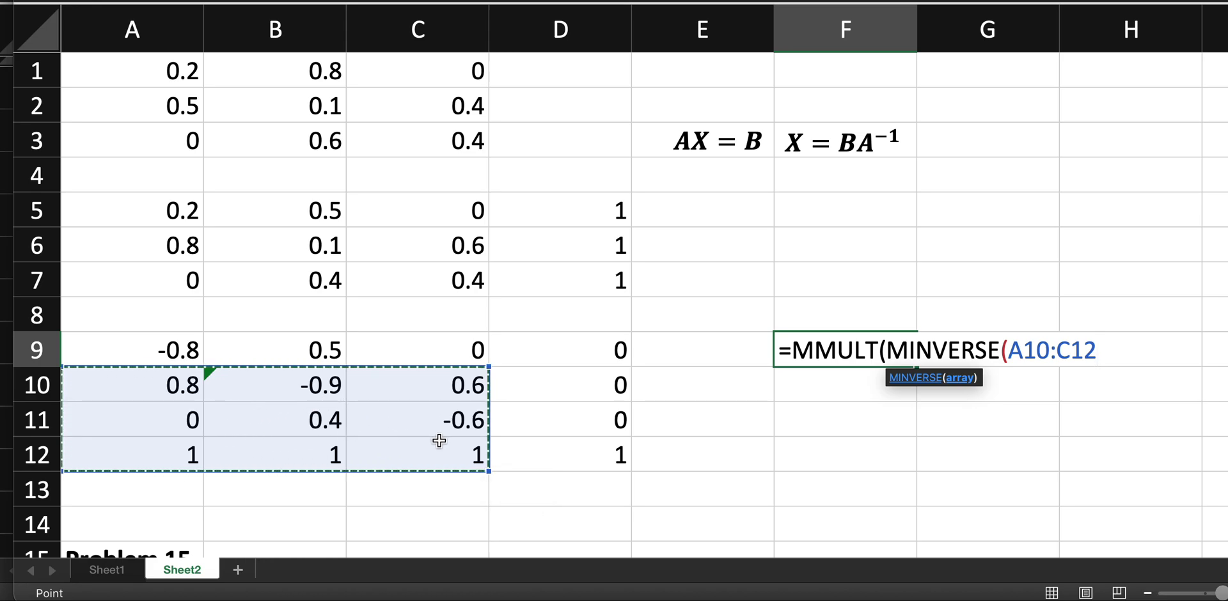
text())
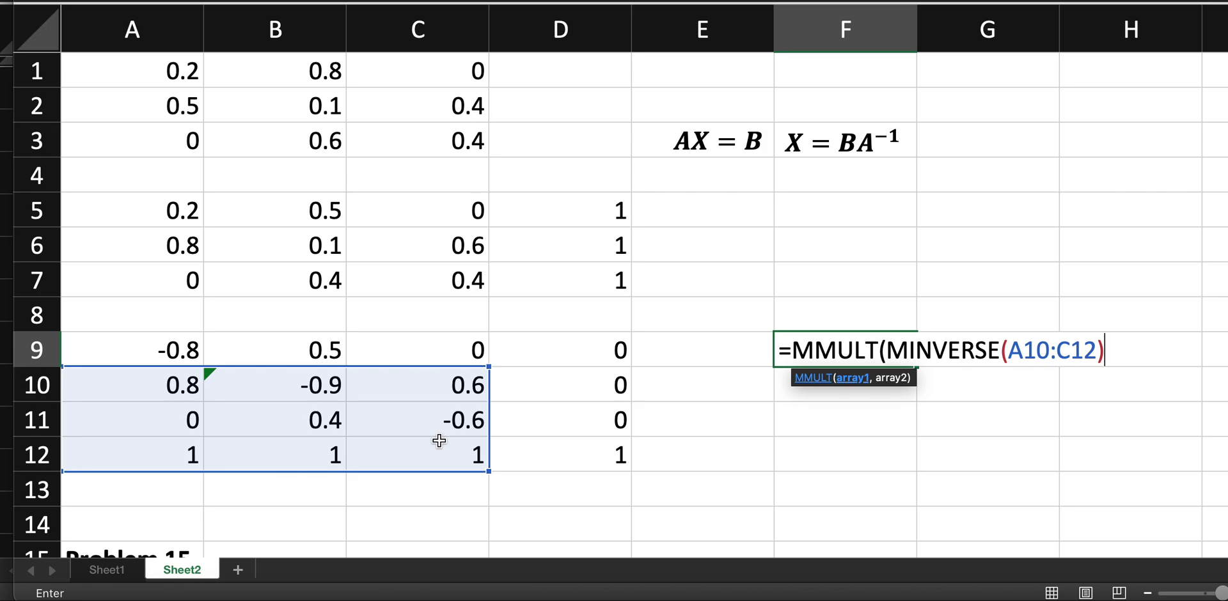
text(,)
drag(555, 391, 557, 455)
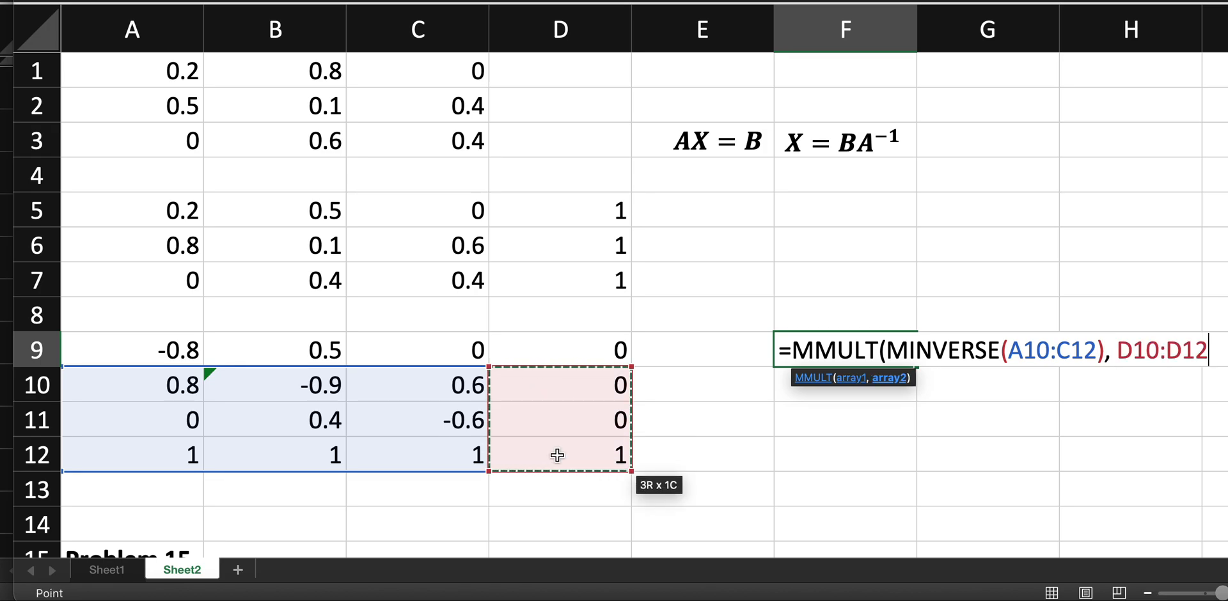
text())
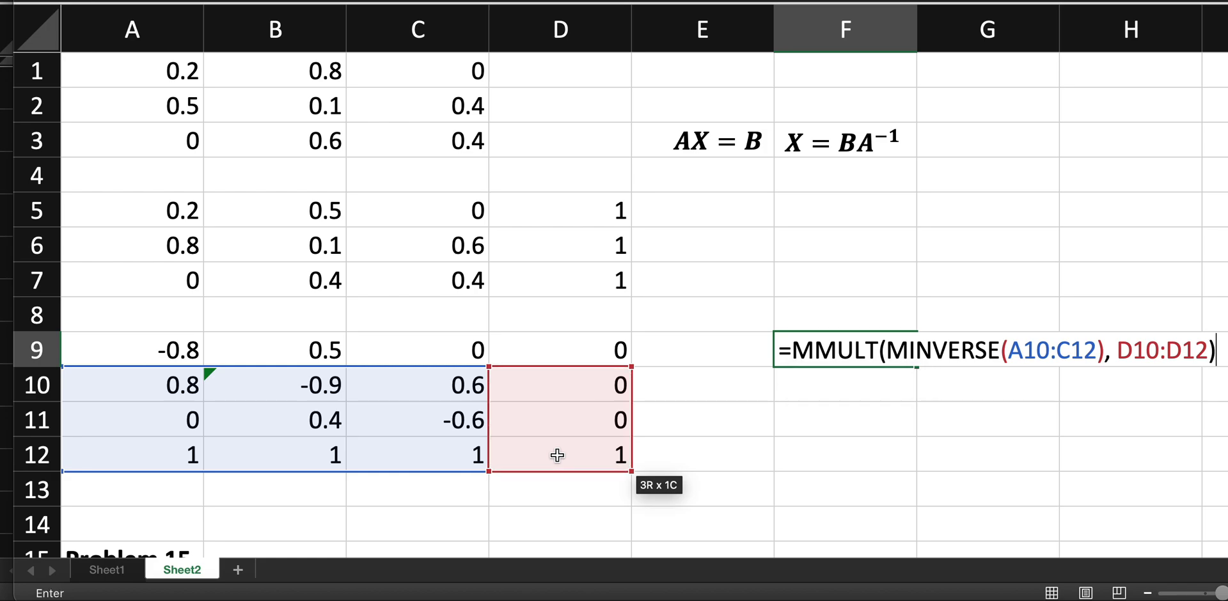
key(Return)
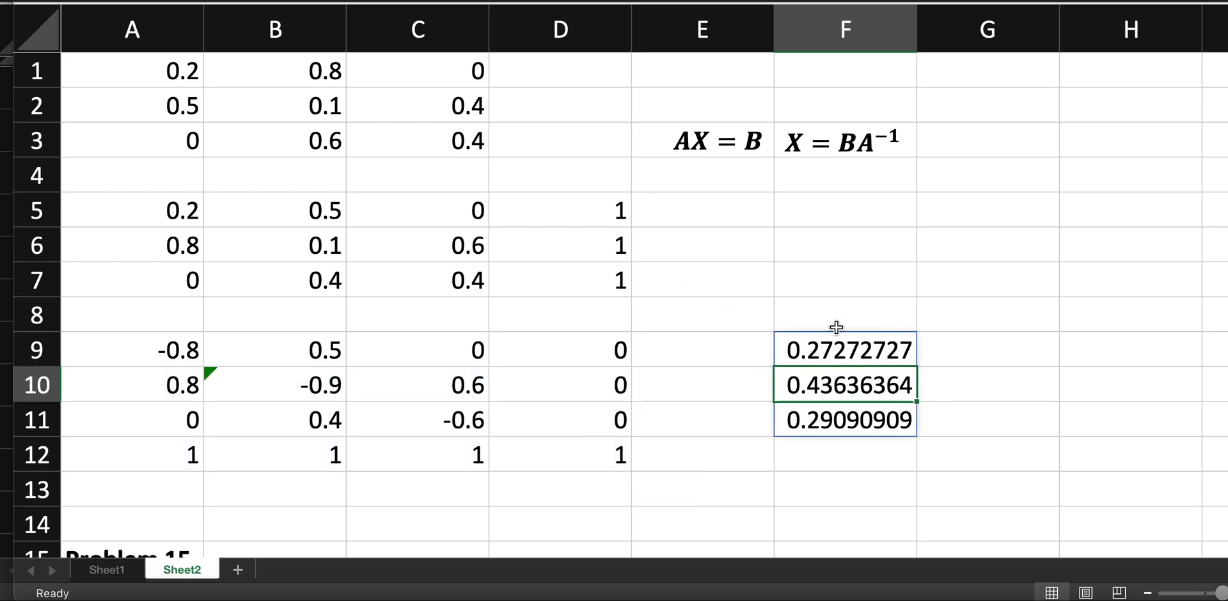